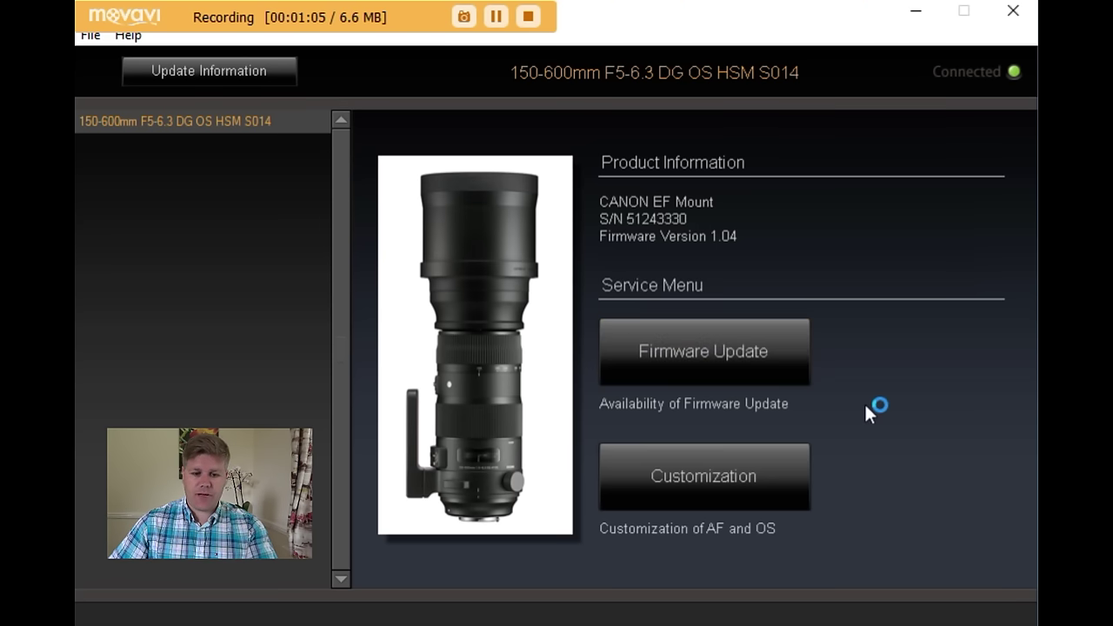
Go from Customization to the Focus Setting grid listing 150, 250, 400 and 600 mm adjustments
click(741, 476)
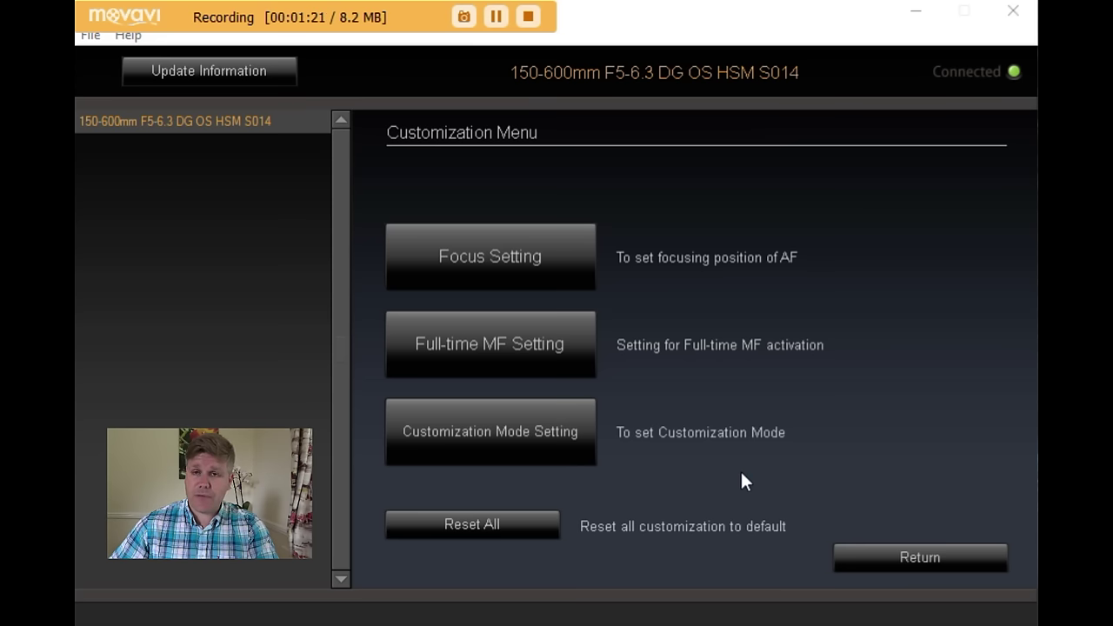
click(542, 277)
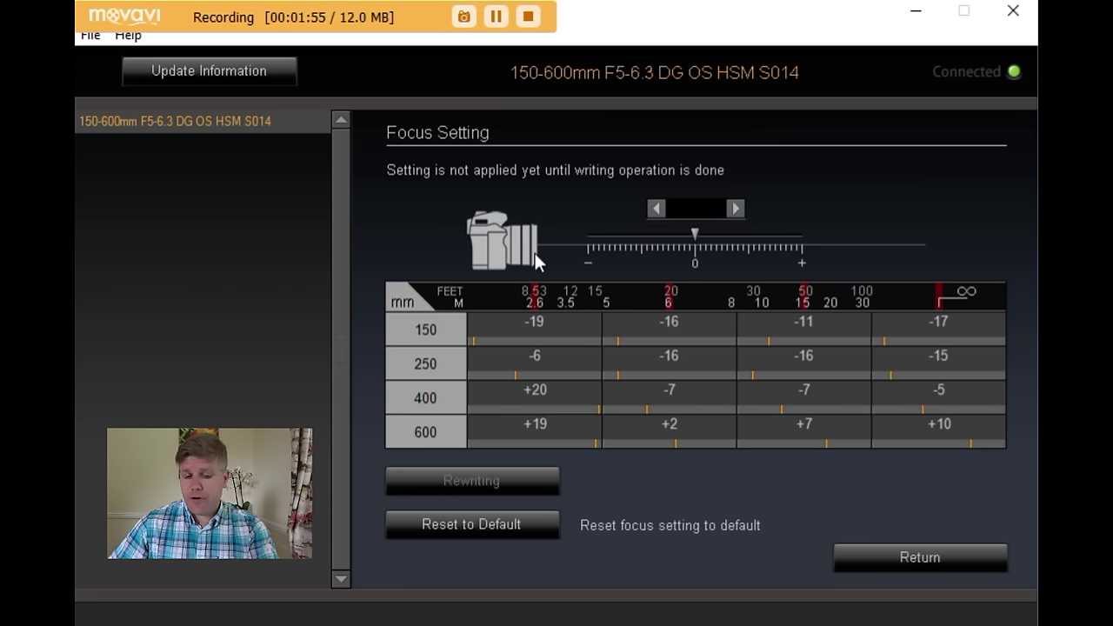
click(534, 324)
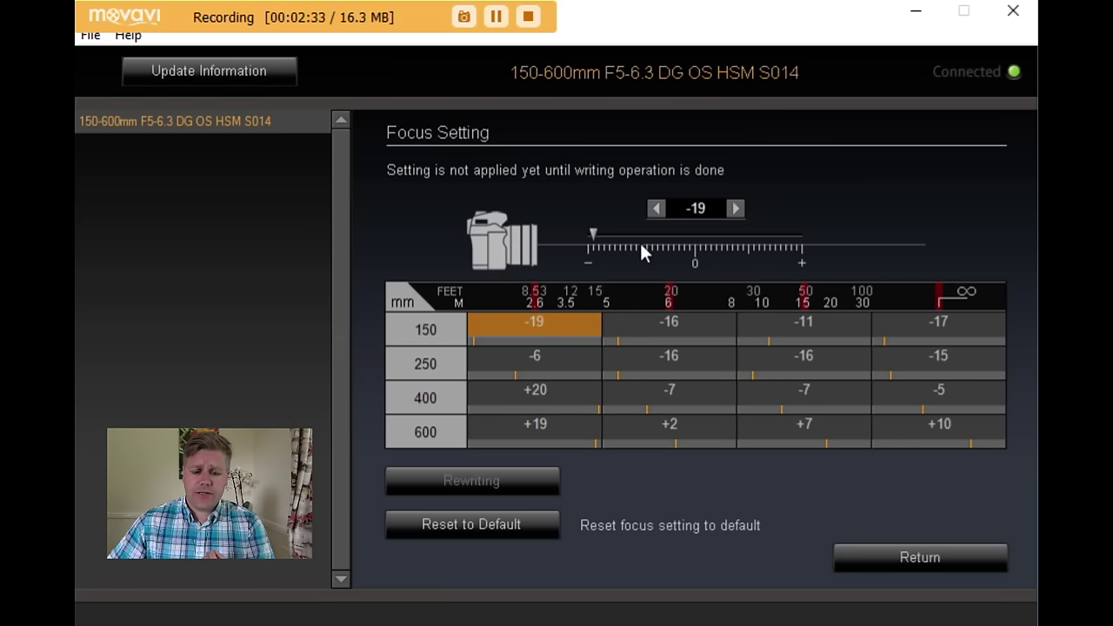
click(735, 208)
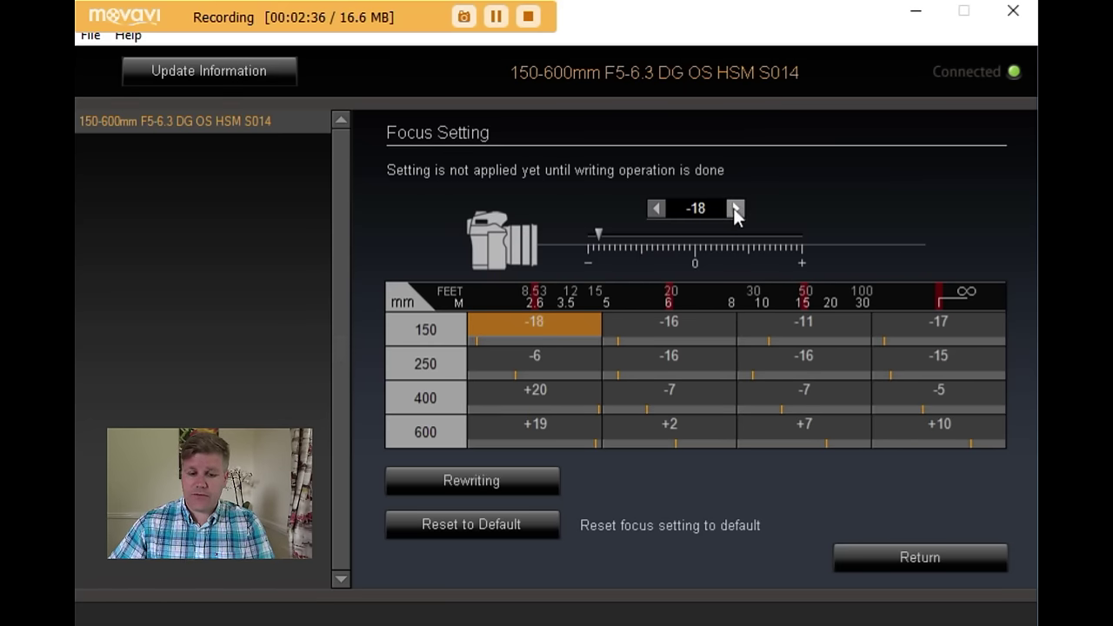
click(657, 209)
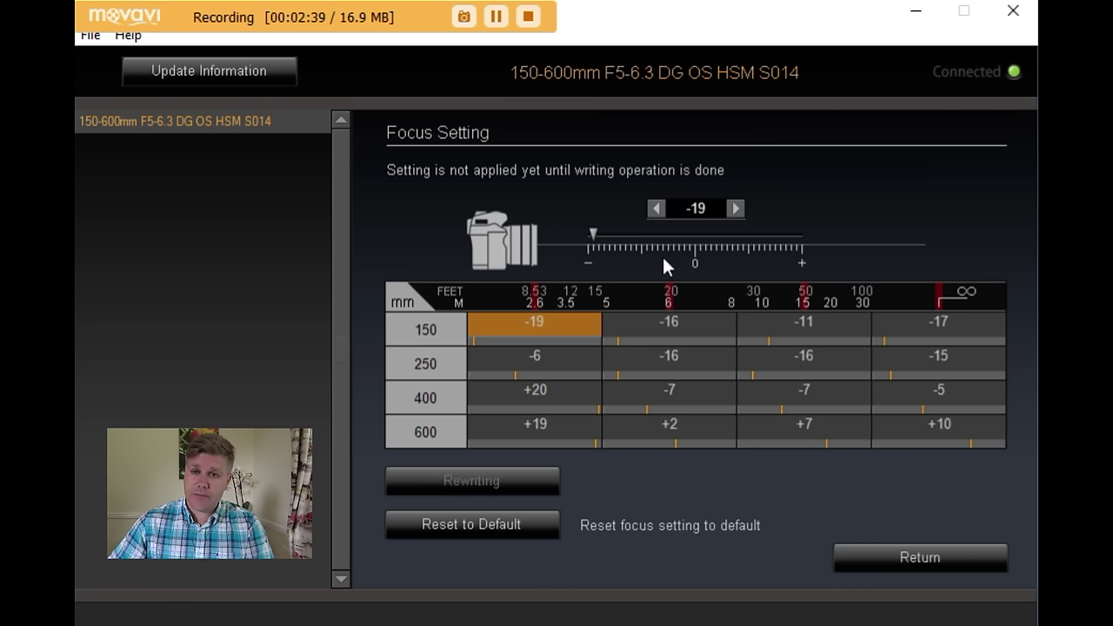
click(668, 322)
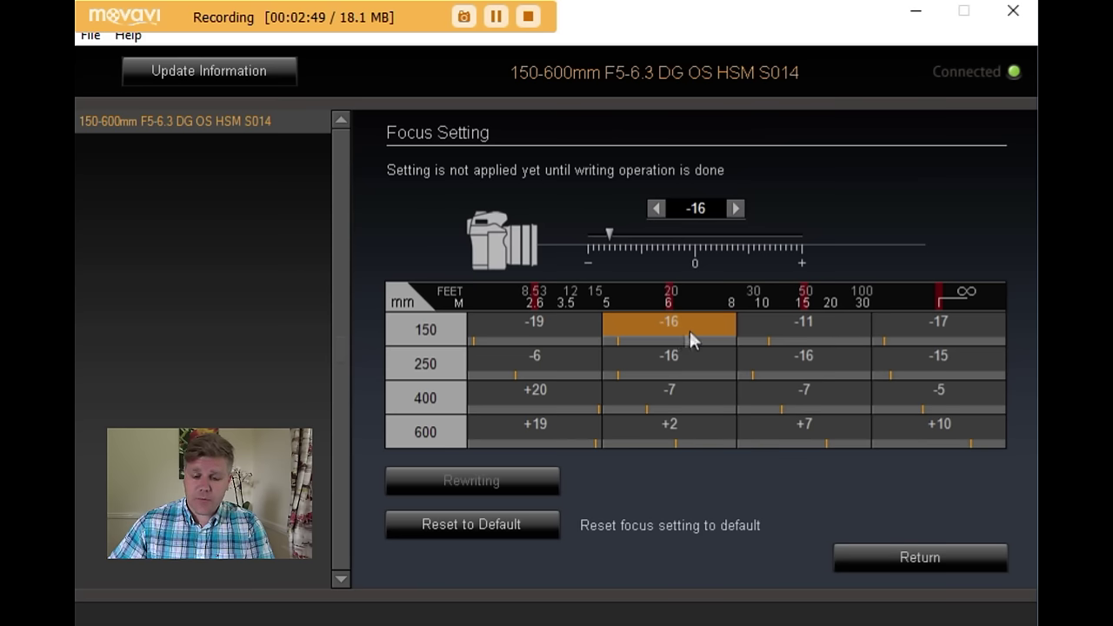
click(806, 318)
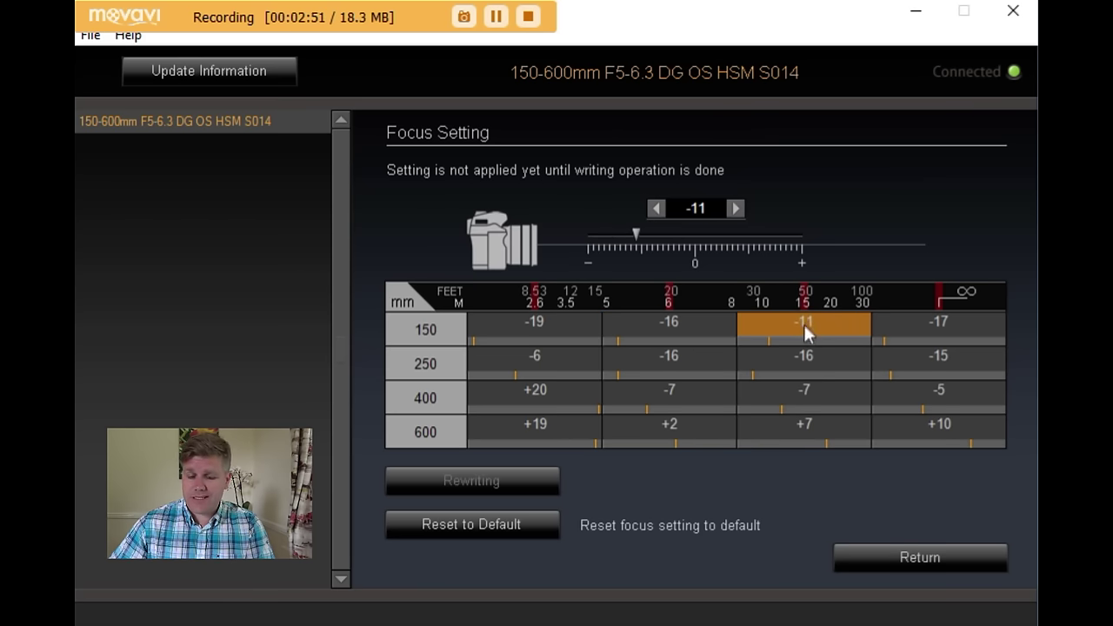
click(938, 324)
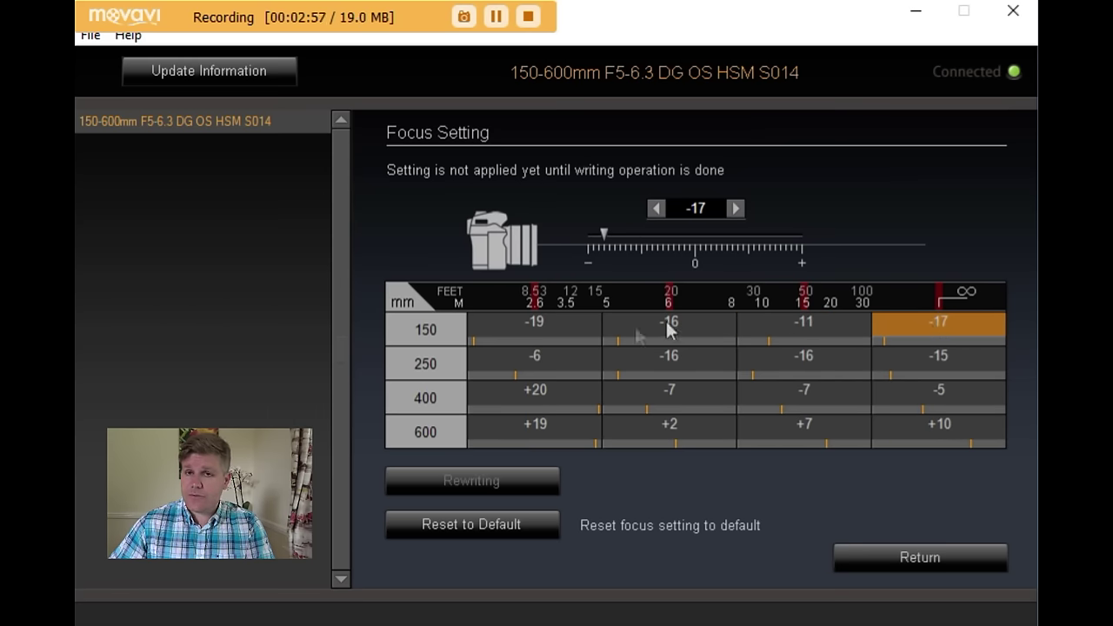
Inspect the 250mm (-6, -15) and 600mm (+19, +2, +7, +10) focus adjustments
click(538, 359)
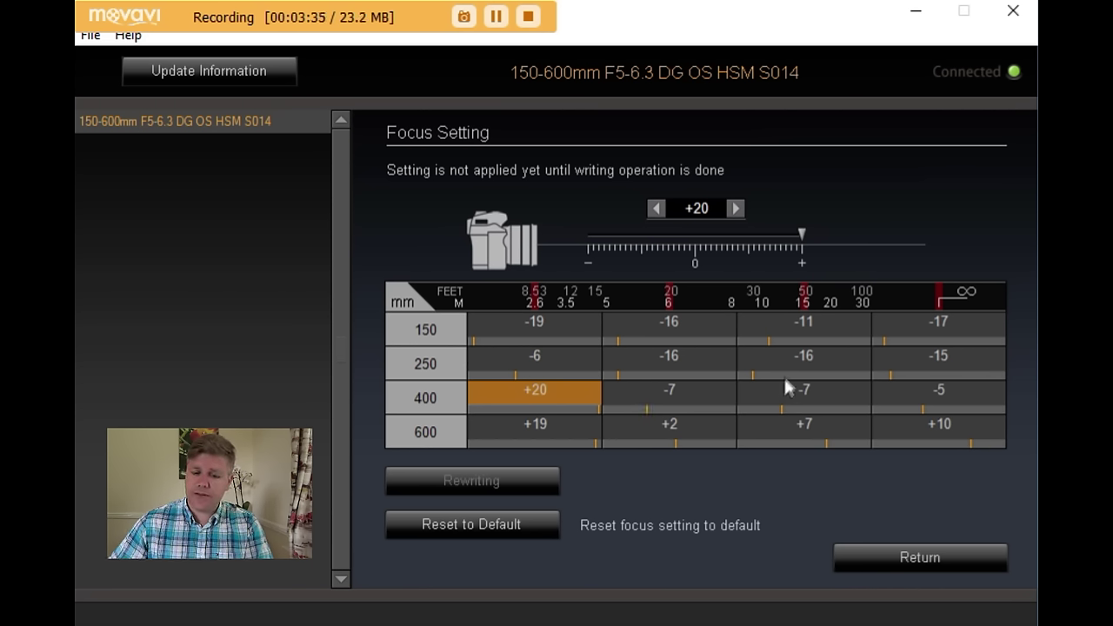
click(943, 357)
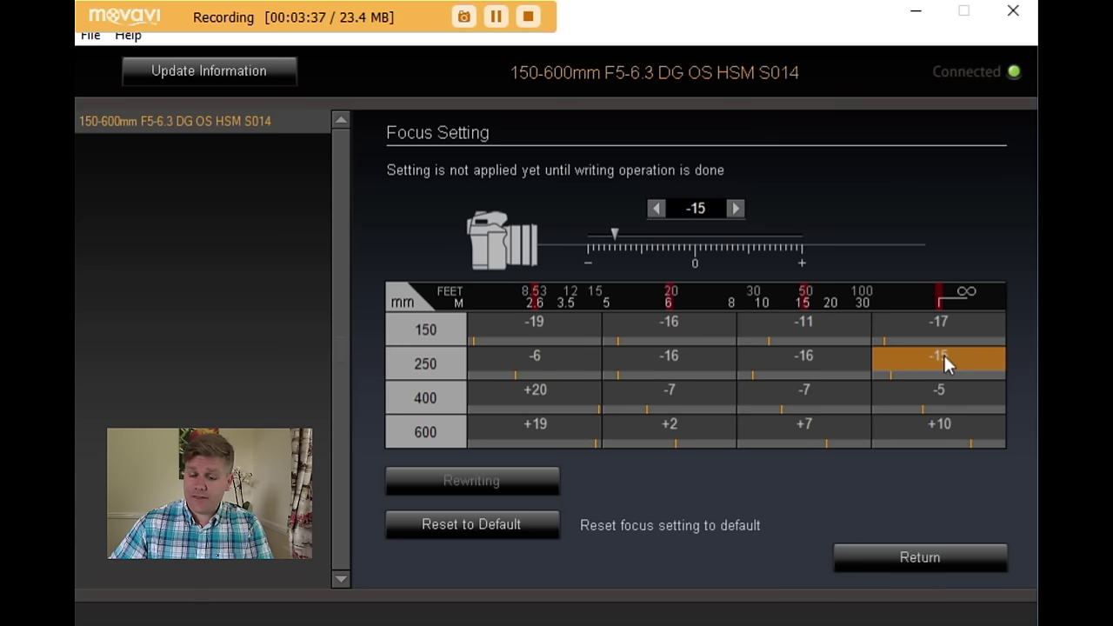
click(528, 426)
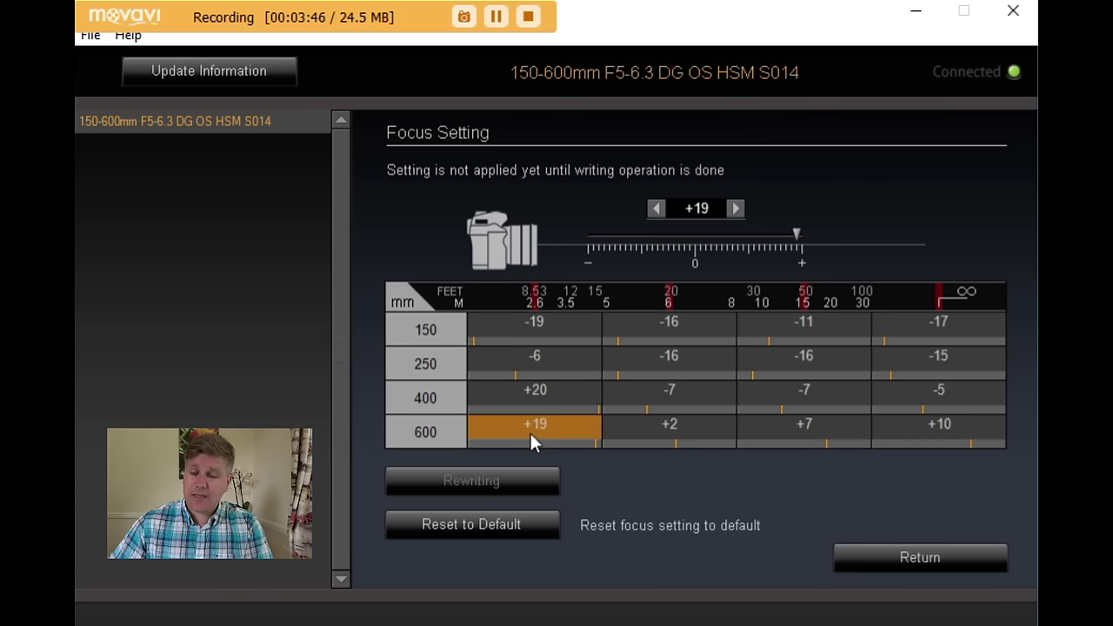
click(654, 426)
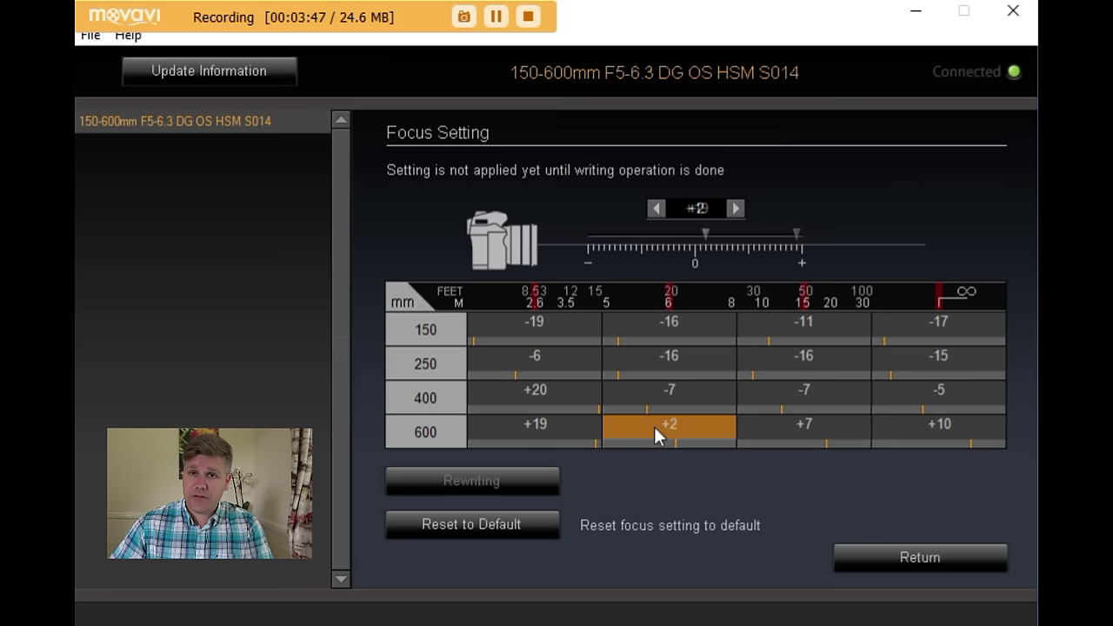
click(783, 420)
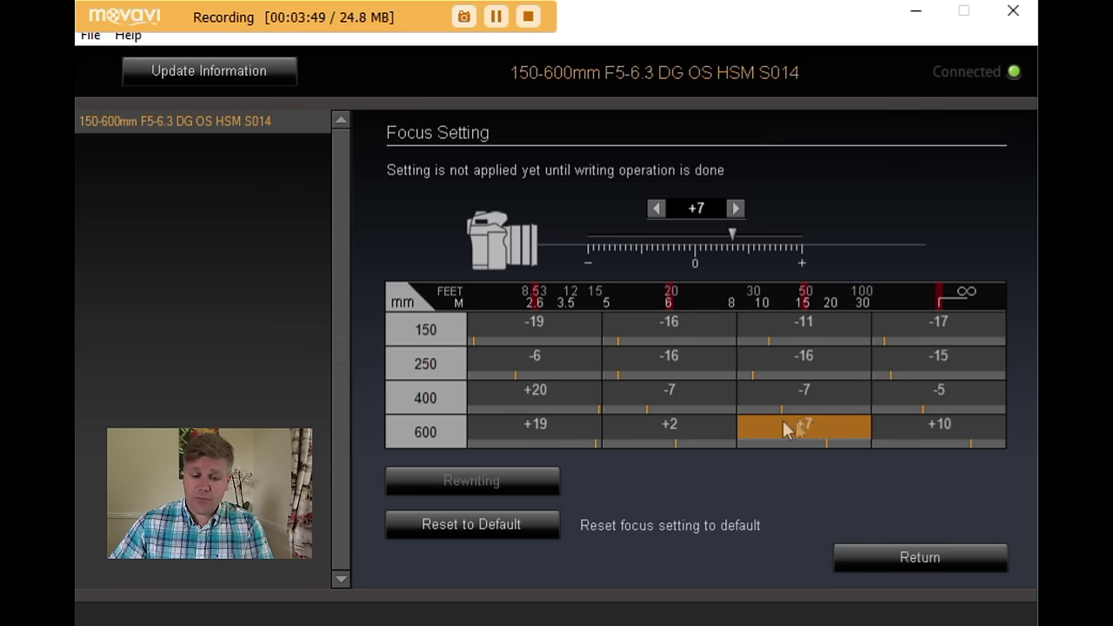
click(939, 422)
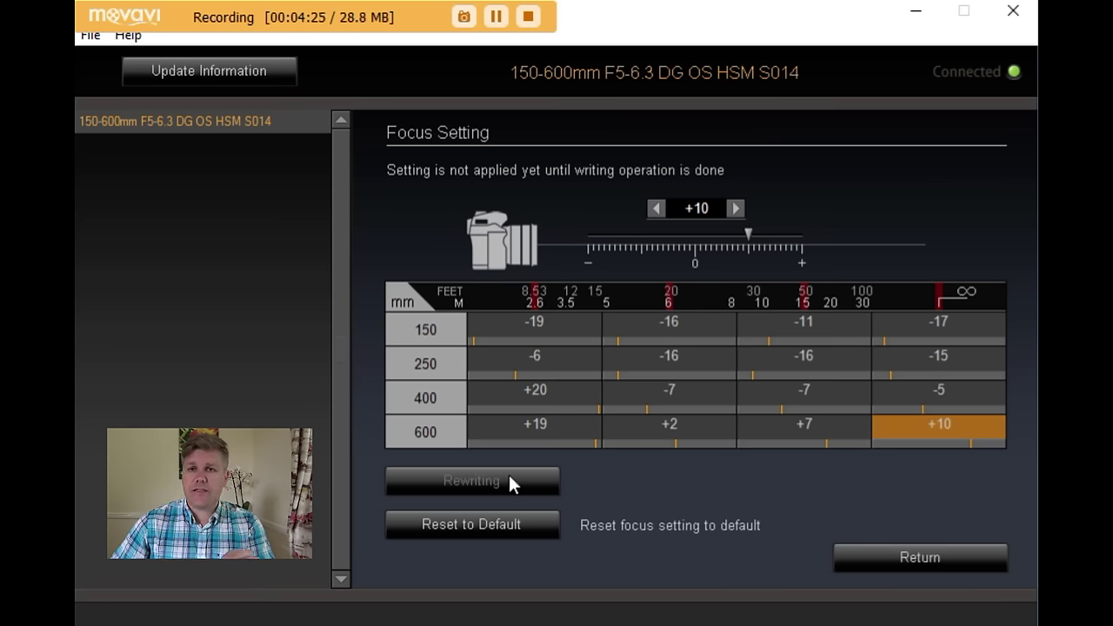
Re-check the 150mm (-19, -16, -11, -17) and 250mm (-6, -16, -16, -15) values, then exit unchanged
click(544, 330)
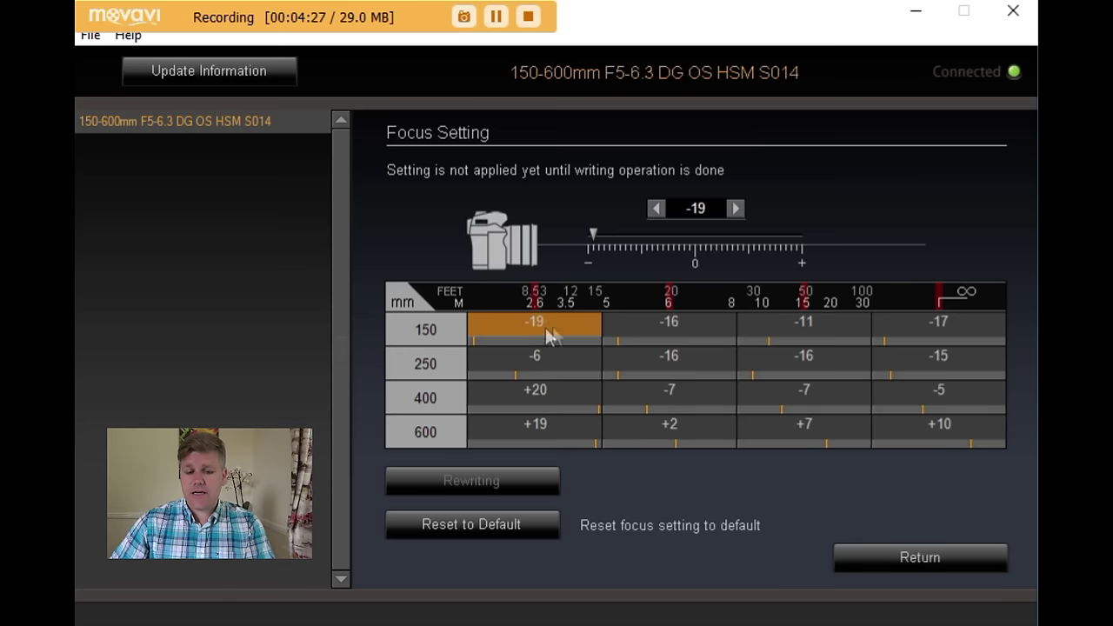
click(666, 328)
click(777, 324)
click(929, 327)
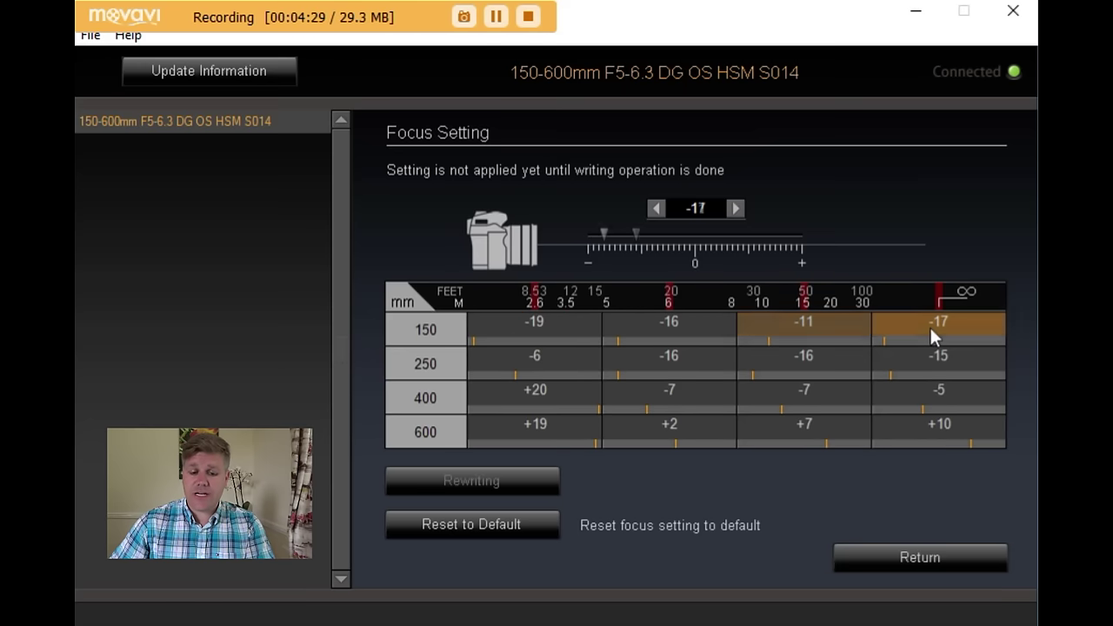
click(534, 358)
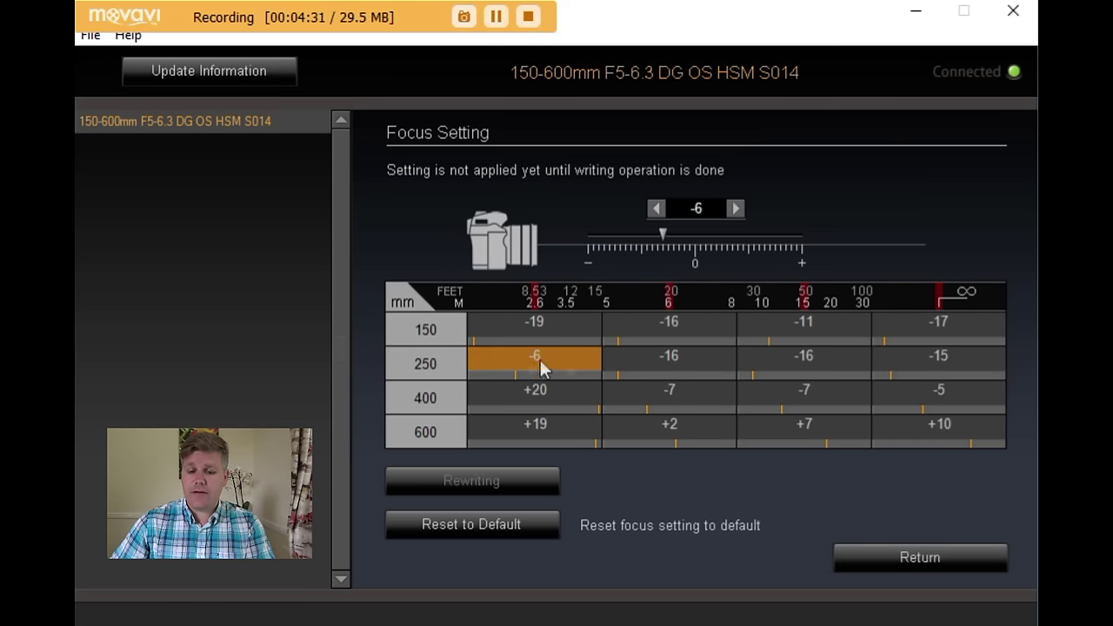
click(654, 370)
click(799, 354)
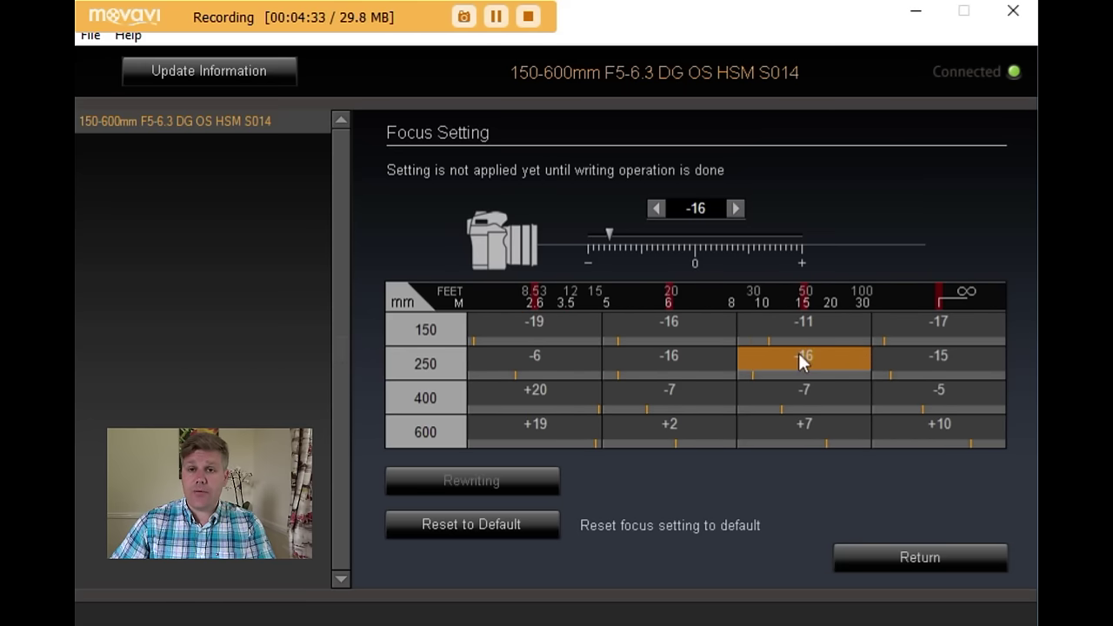
click(917, 348)
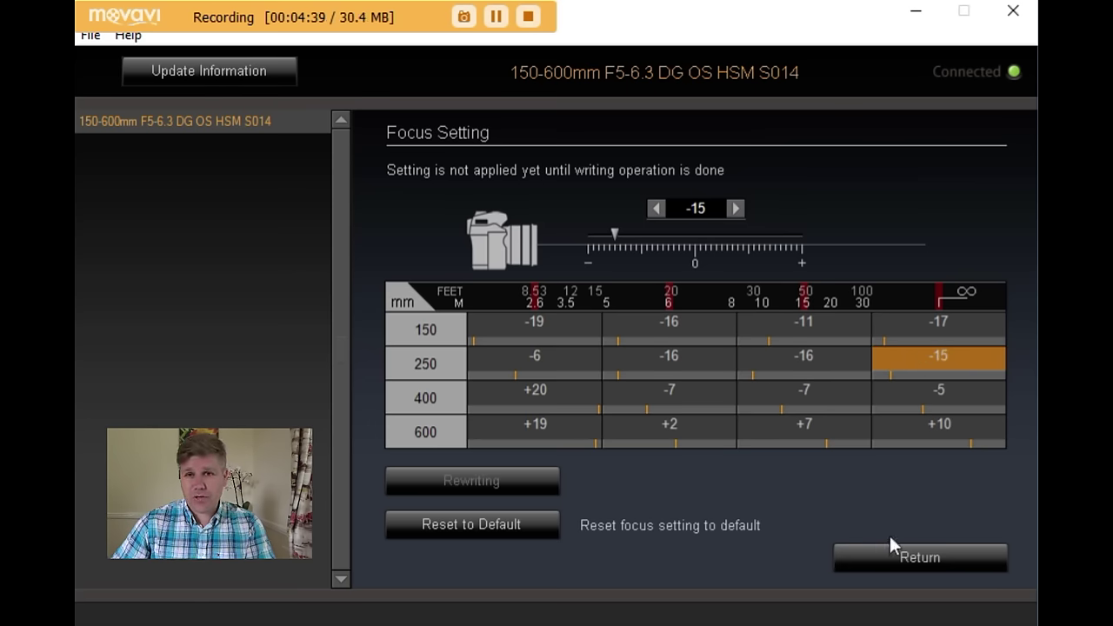
click(905, 558)
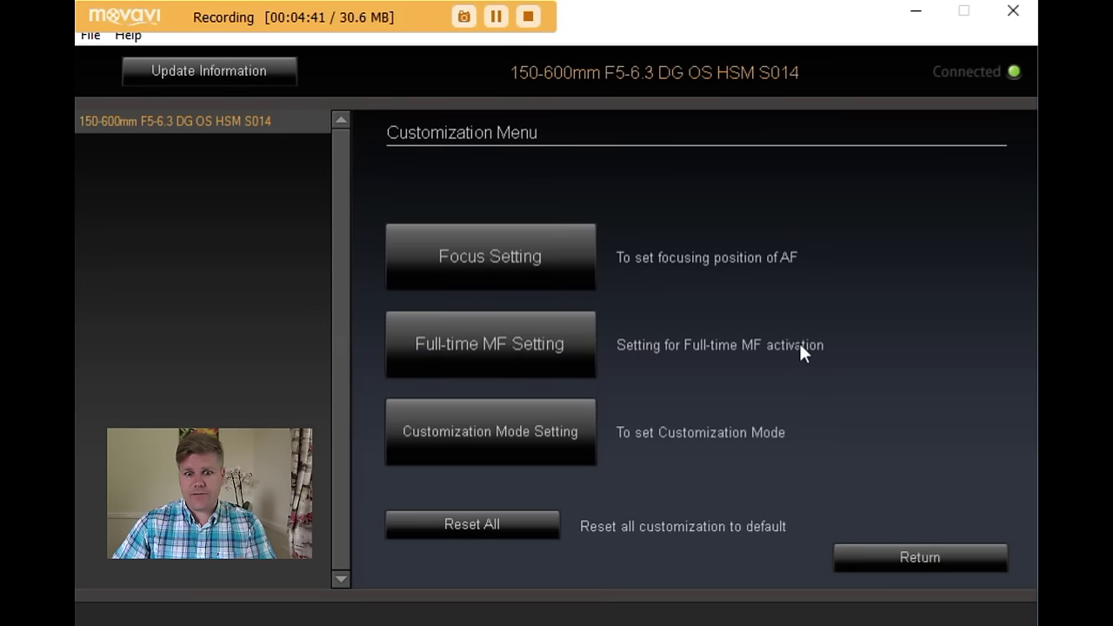
View the Full-time MF setting, then show the C1 and C2 Customization Mode Setting page
click(480, 364)
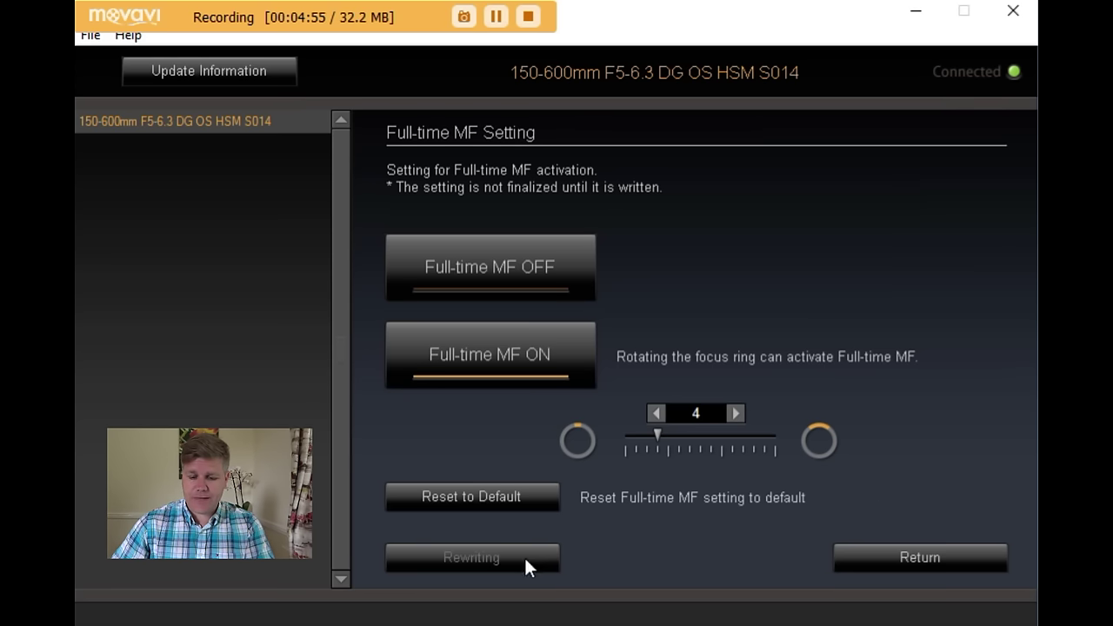
click(880, 551)
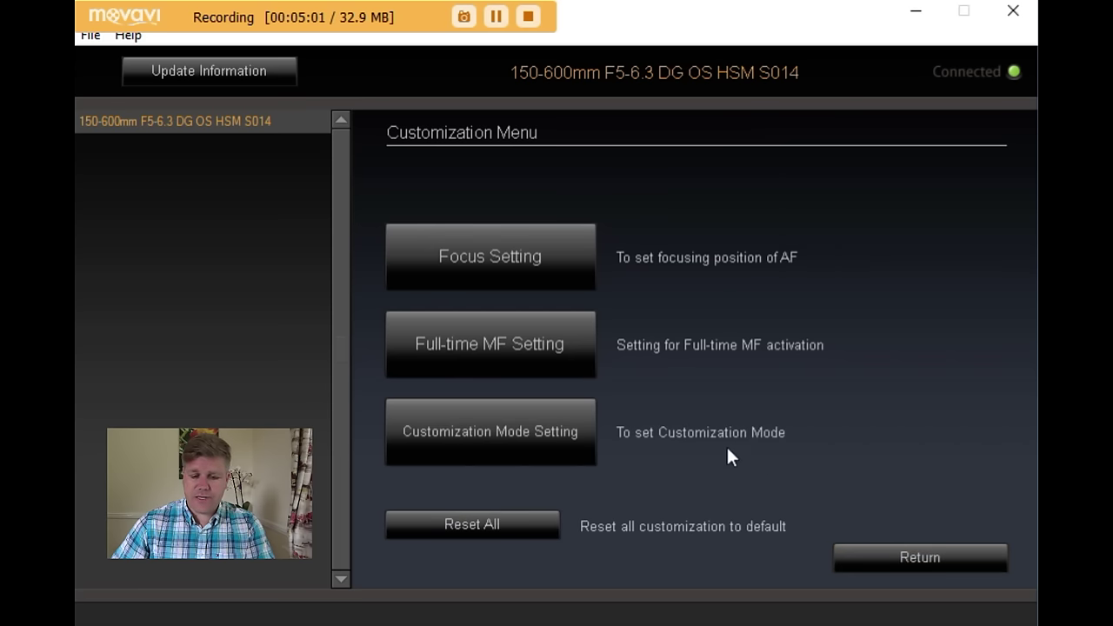
click(540, 444)
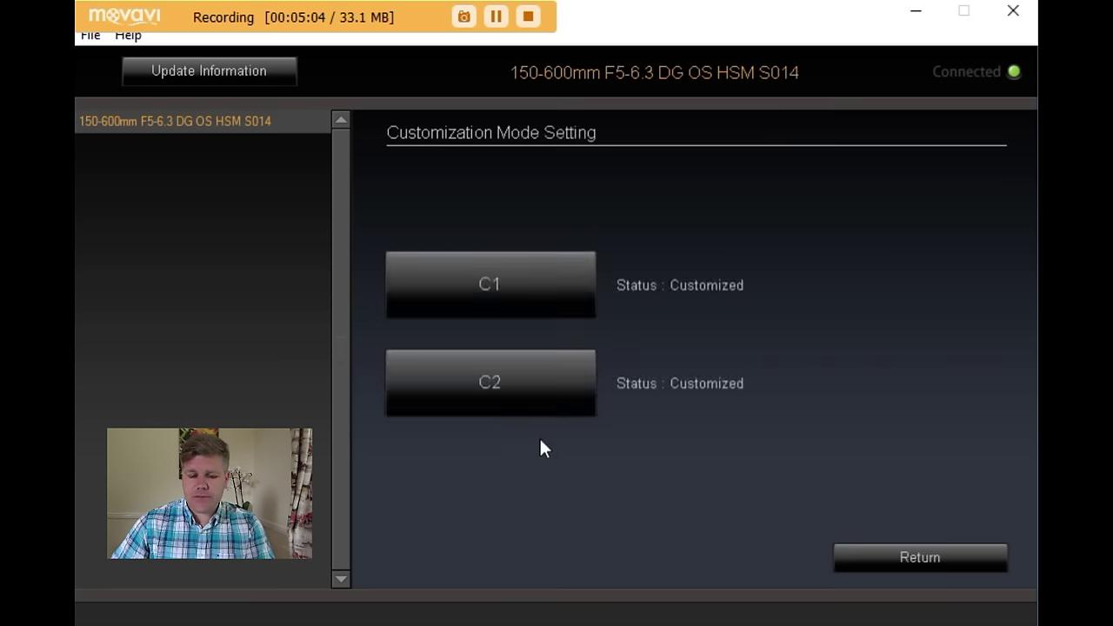
Open C1's settings and confirm its AF speed stays at Fast AF Priority
click(516, 277)
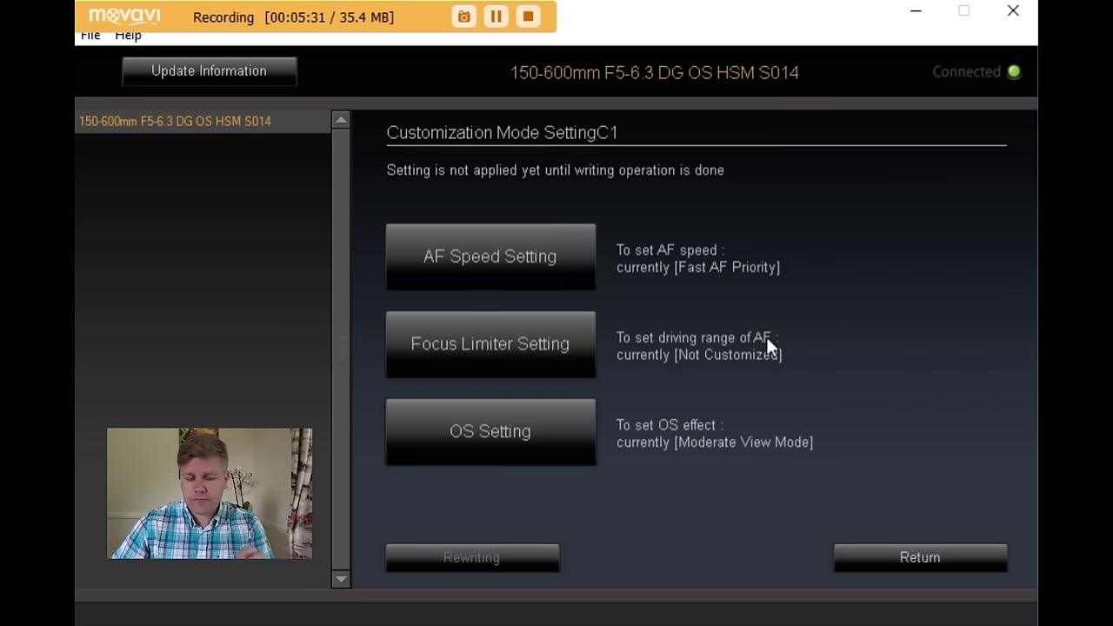
click(471, 272)
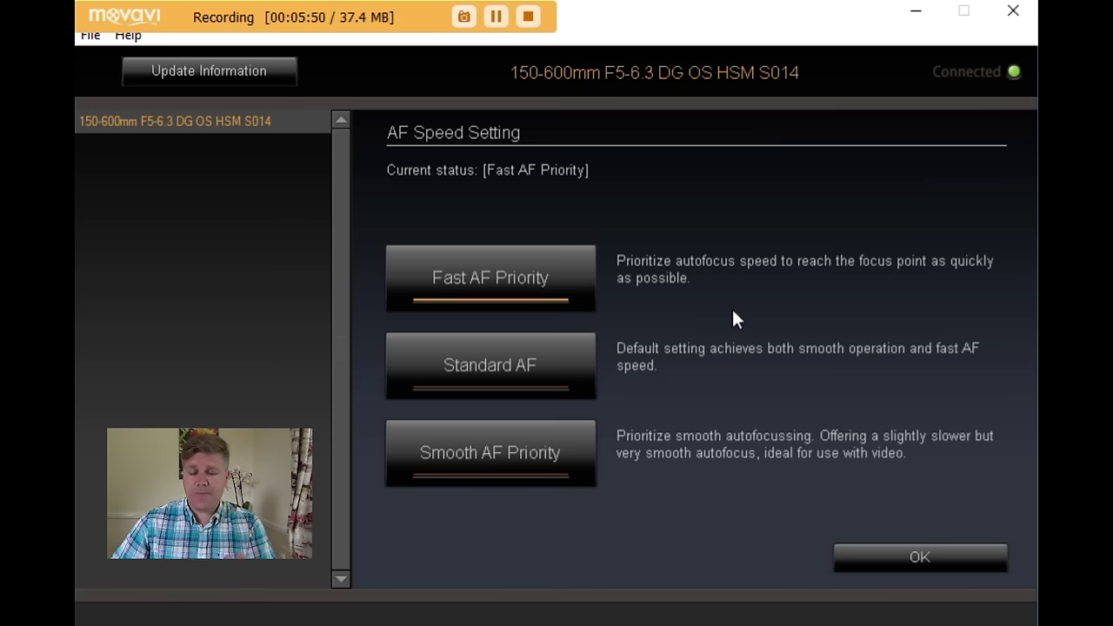
click(896, 561)
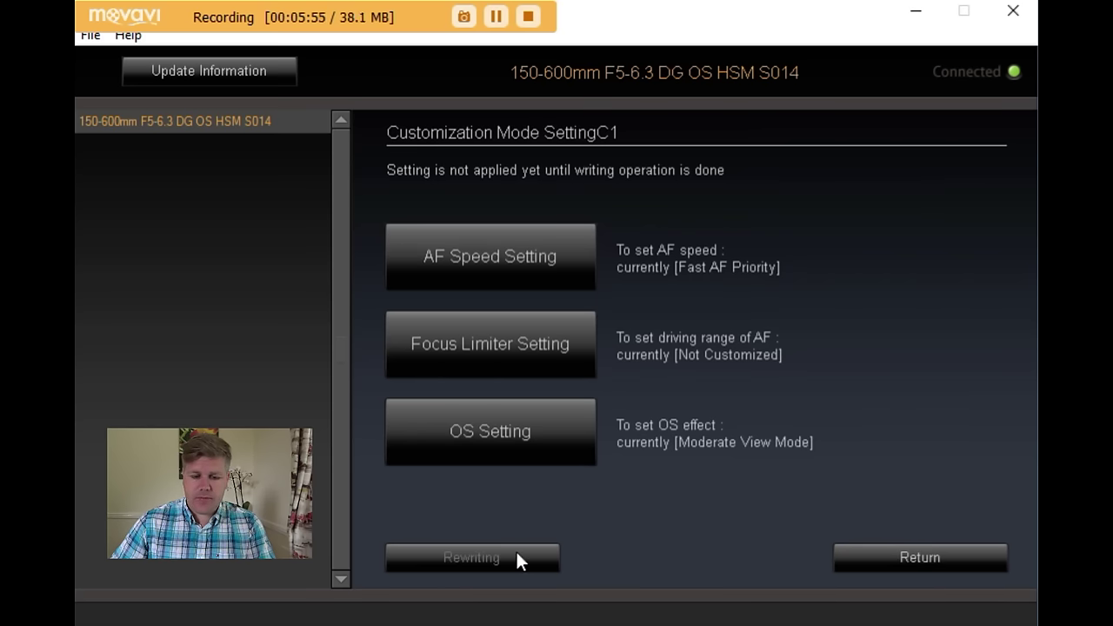
click(565, 346)
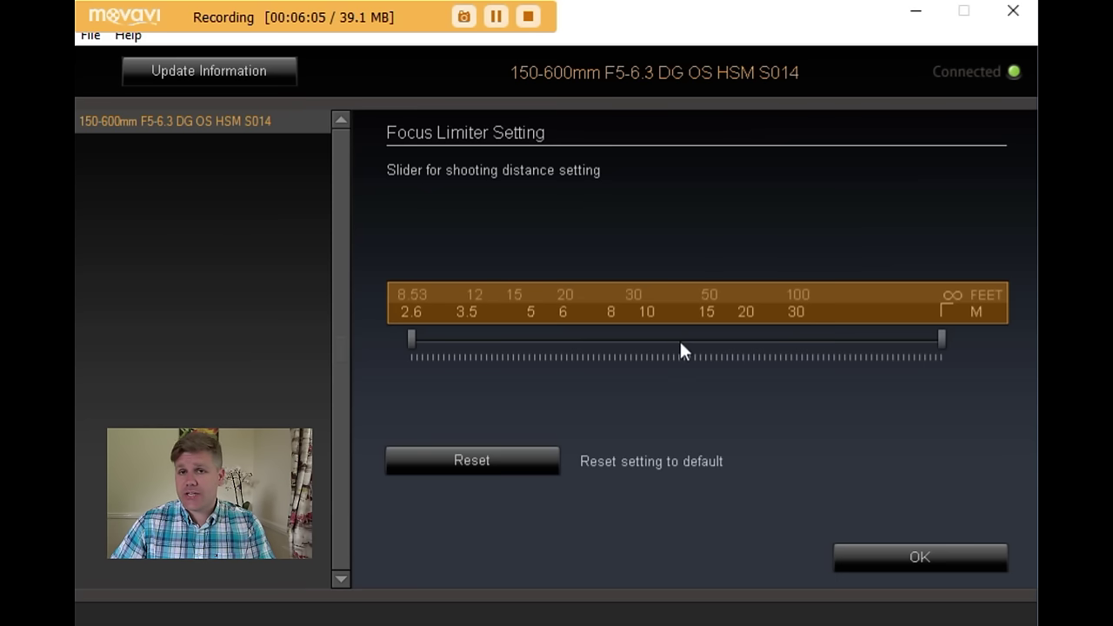
click(895, 552)
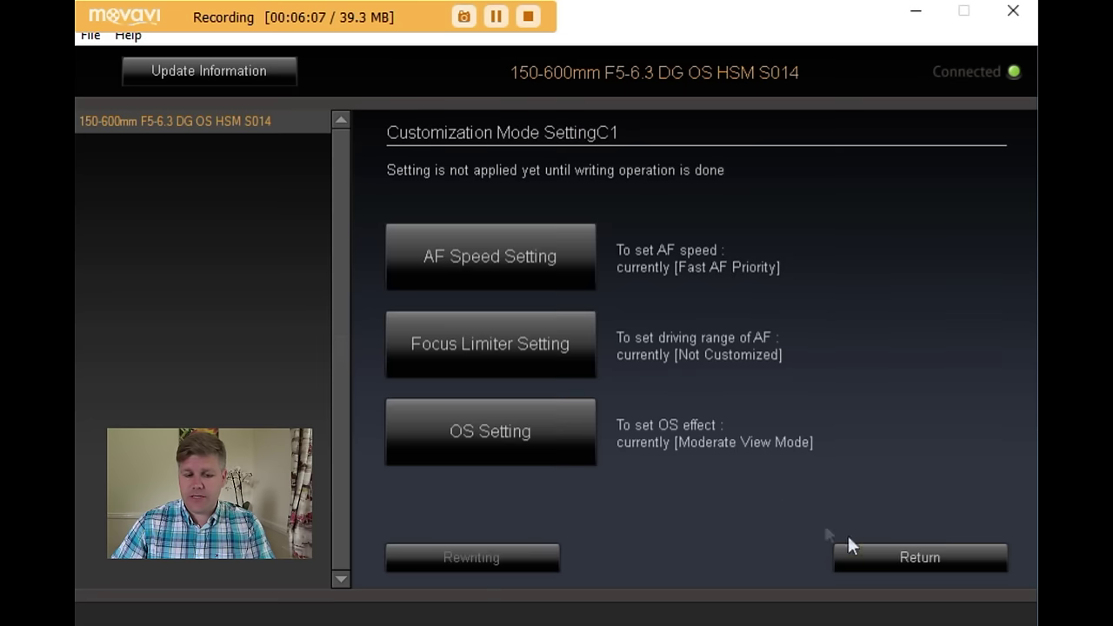
click(527, 441)
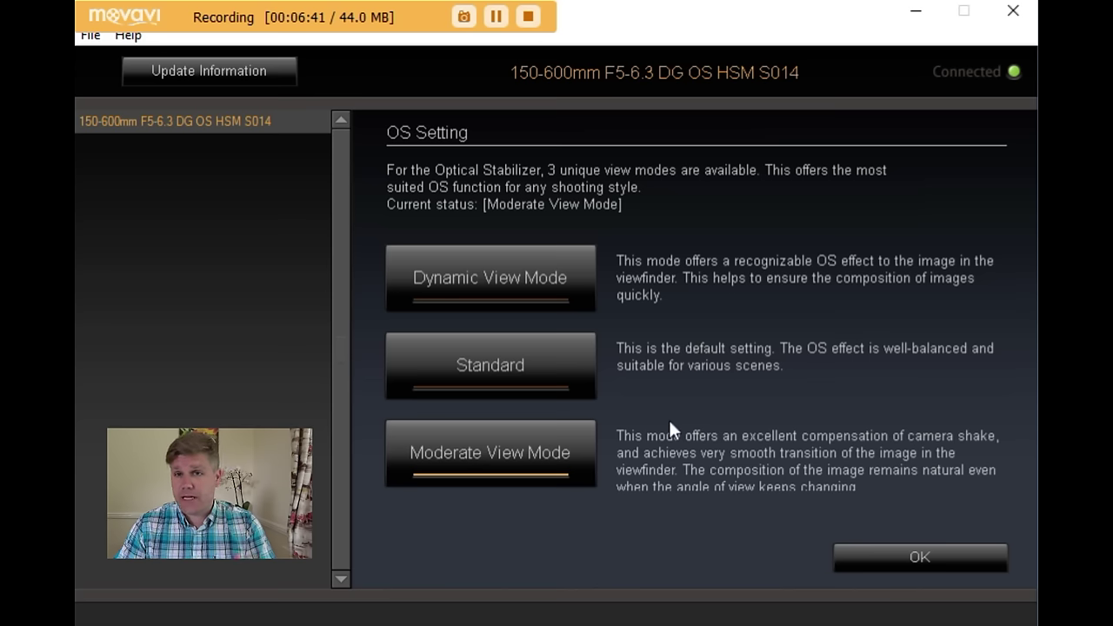
click(862, 545)
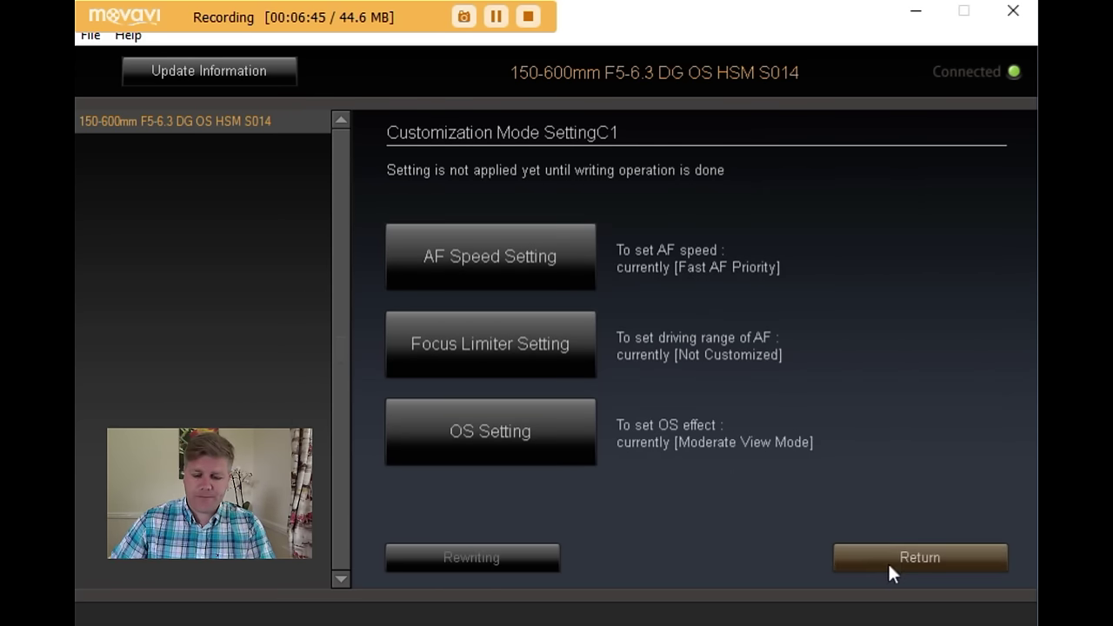
Switch to C2's settings and confirm its AF speed stays at Smooth AF Priority
click(888, 560)
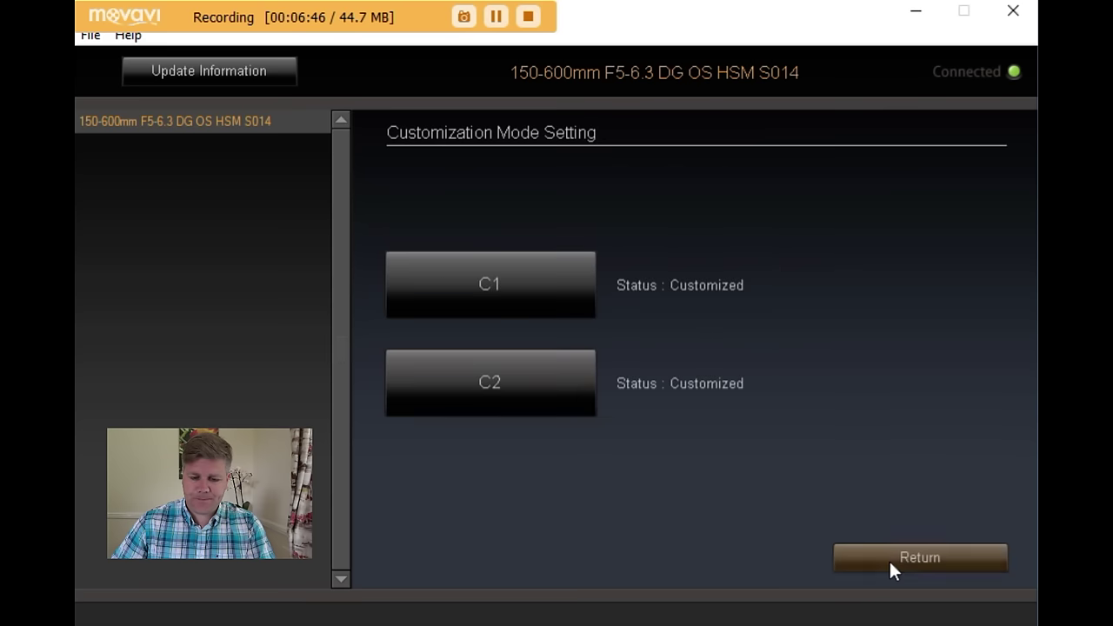
click(542, 392)
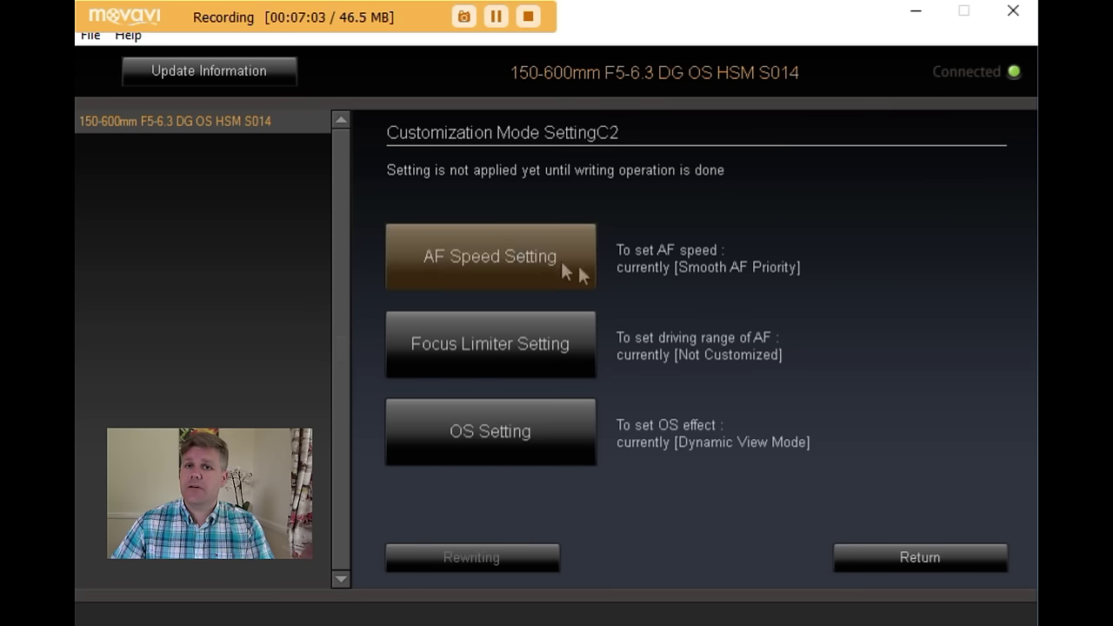
click(507, 250)
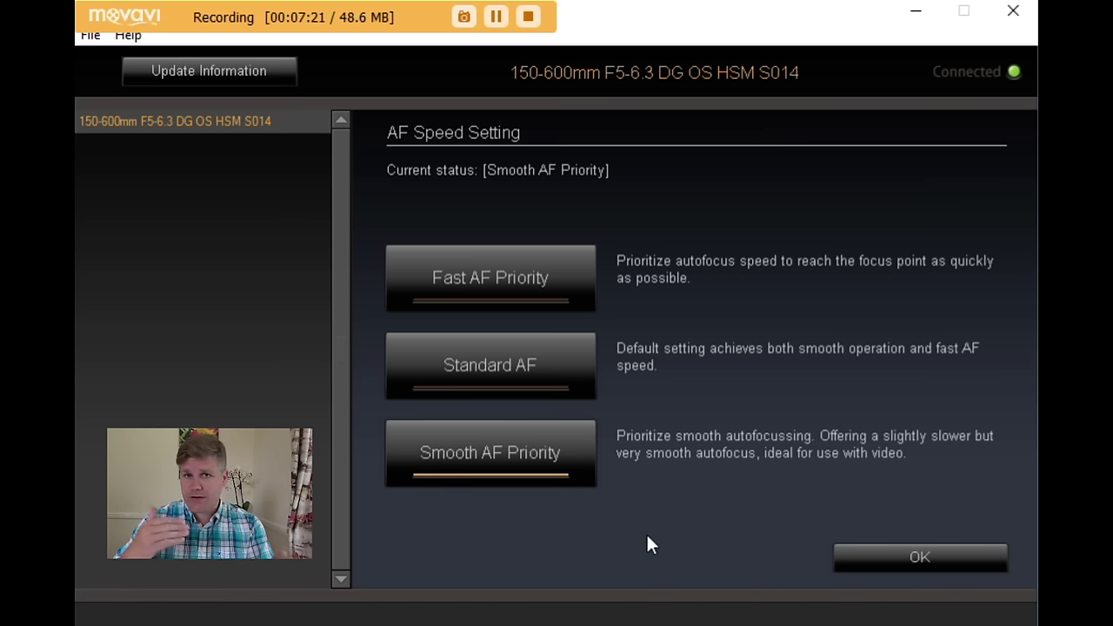
click(848, 557)
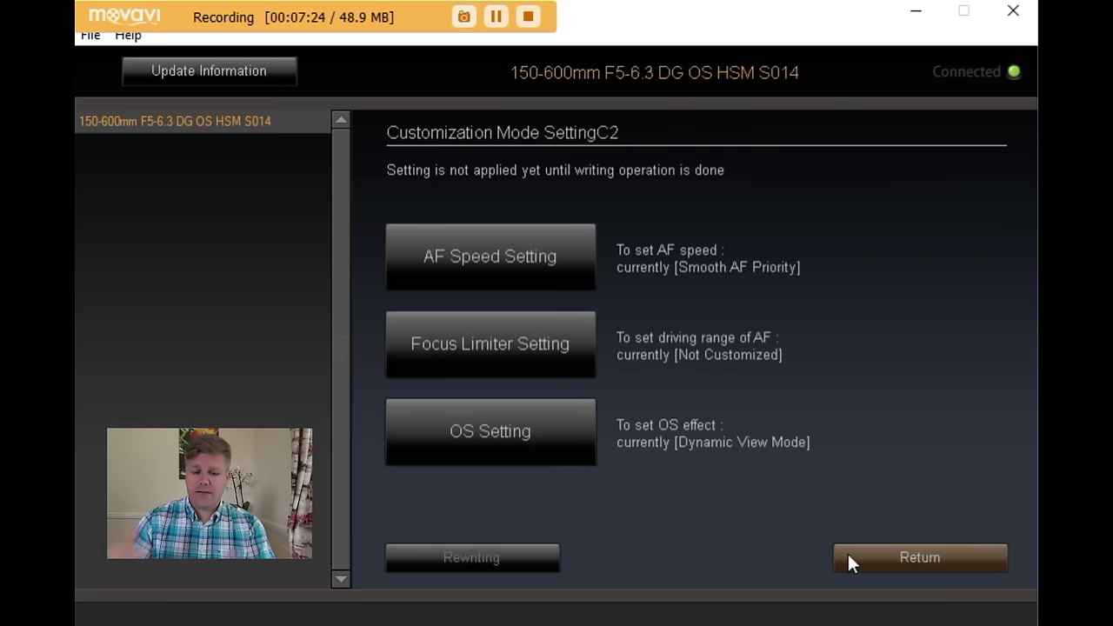
Leave C2's focus limiter unchanged, keep OS at Dynamic View Mode, and return to the mode list
click(544, 366)
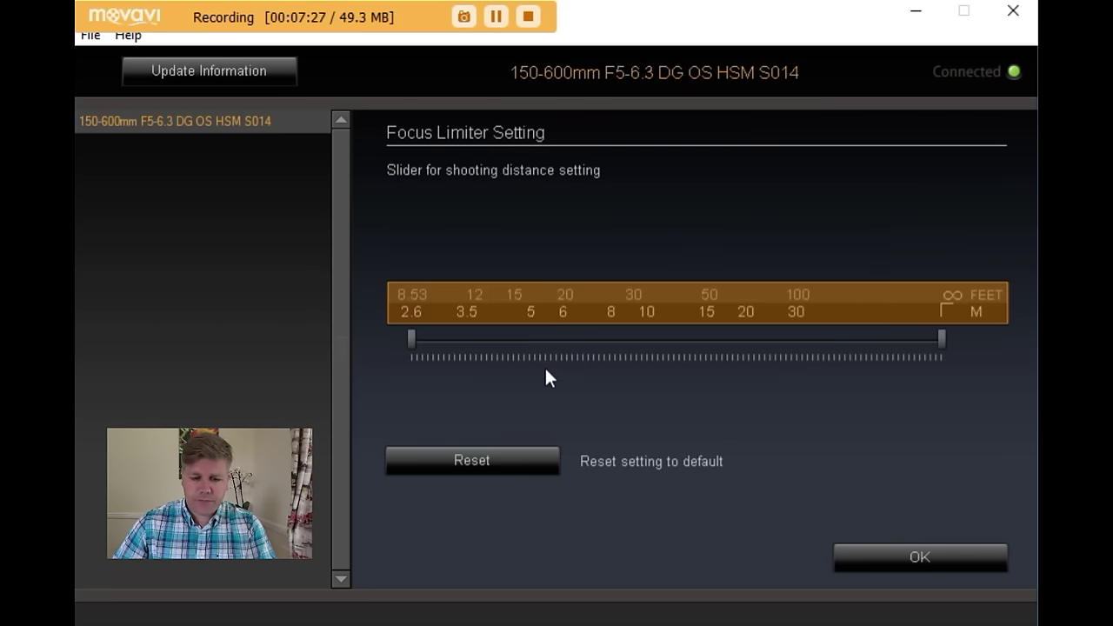
click(884, 548)
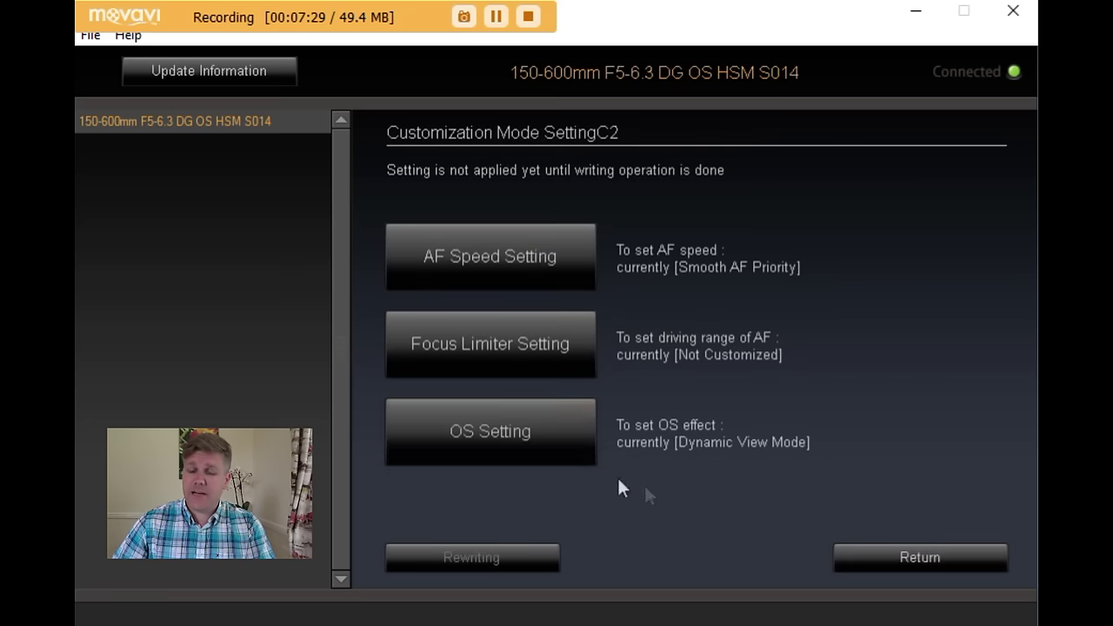
click(536, 431)
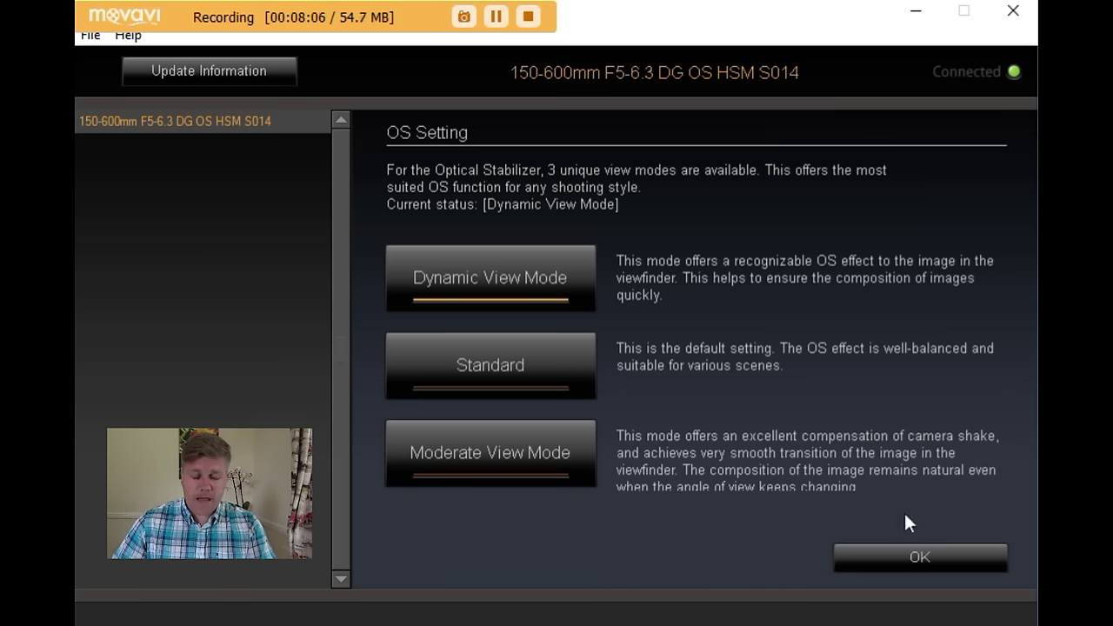
click(909, 553)
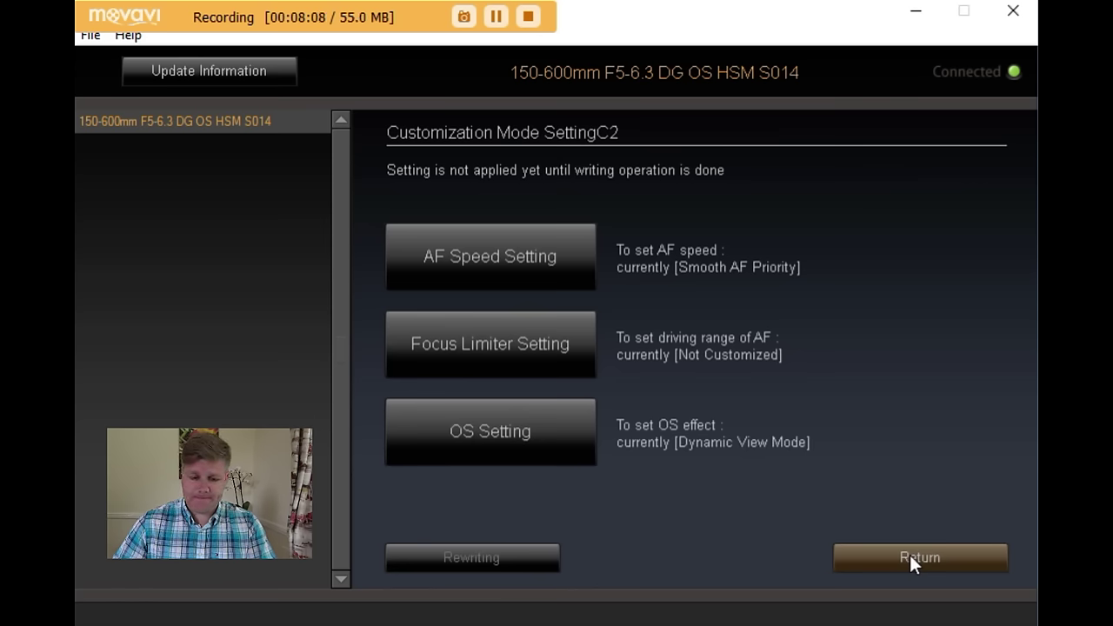
click(910, 557)
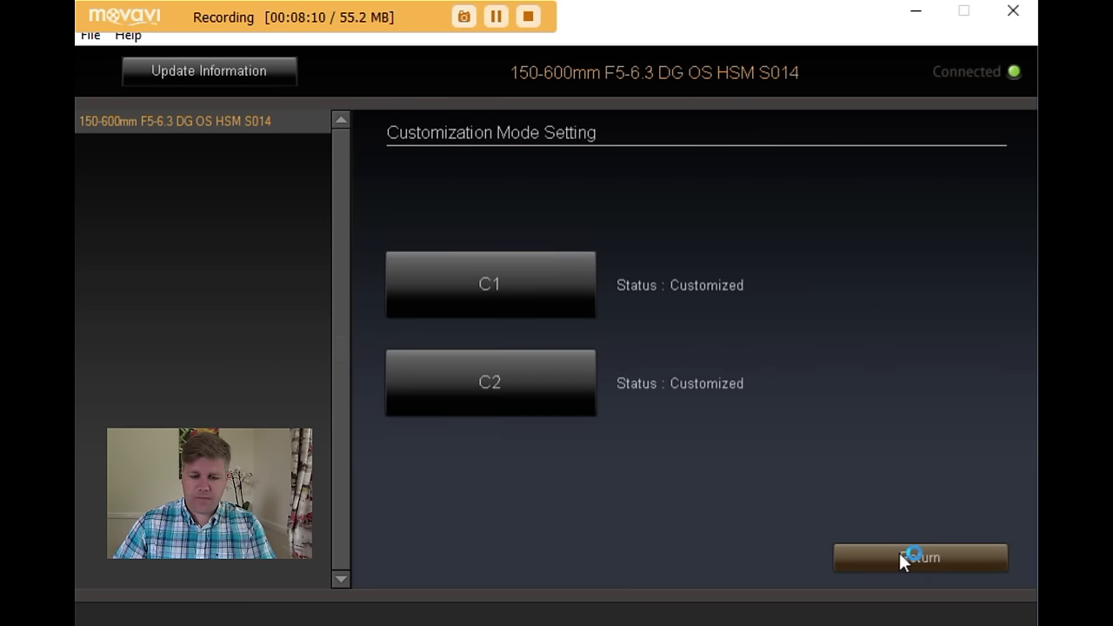
Return to the lens's Customization Menu and show the Help menu options
click(901, 556)
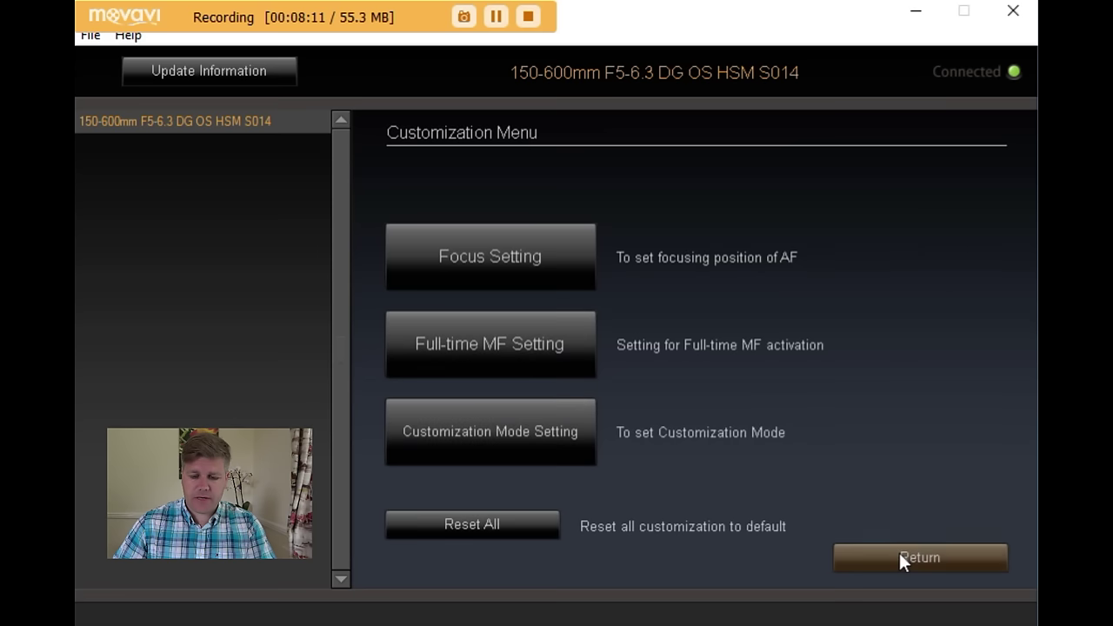
click(130, 40)
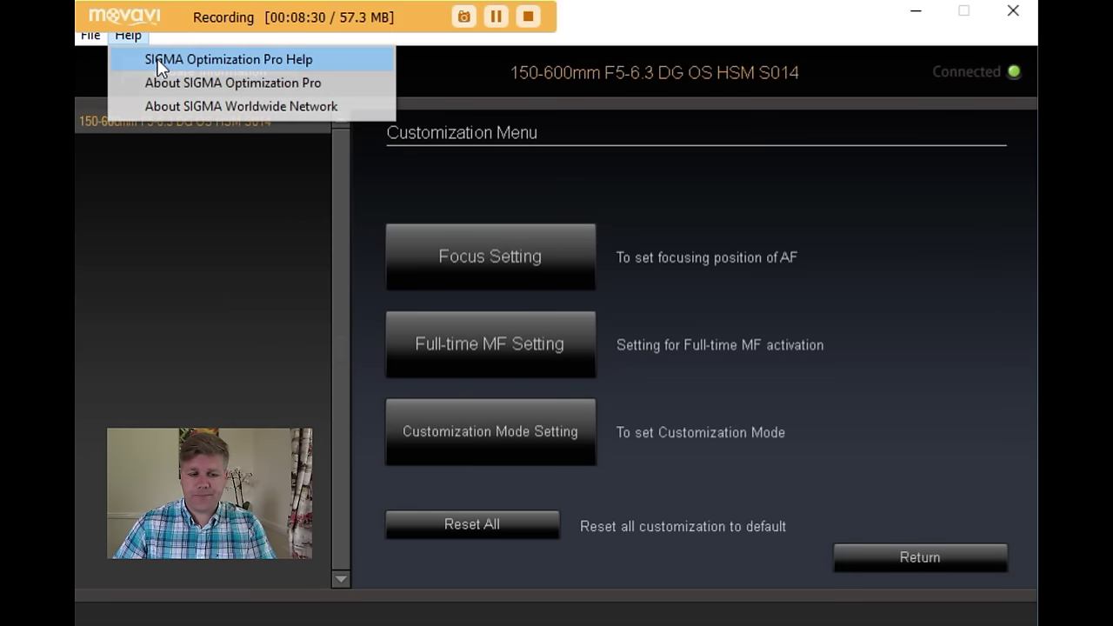
Choose SIGMA Optimization Pro Help to open User Manual.pdf at page 12 in Acrobat Reader
click(158, 66)
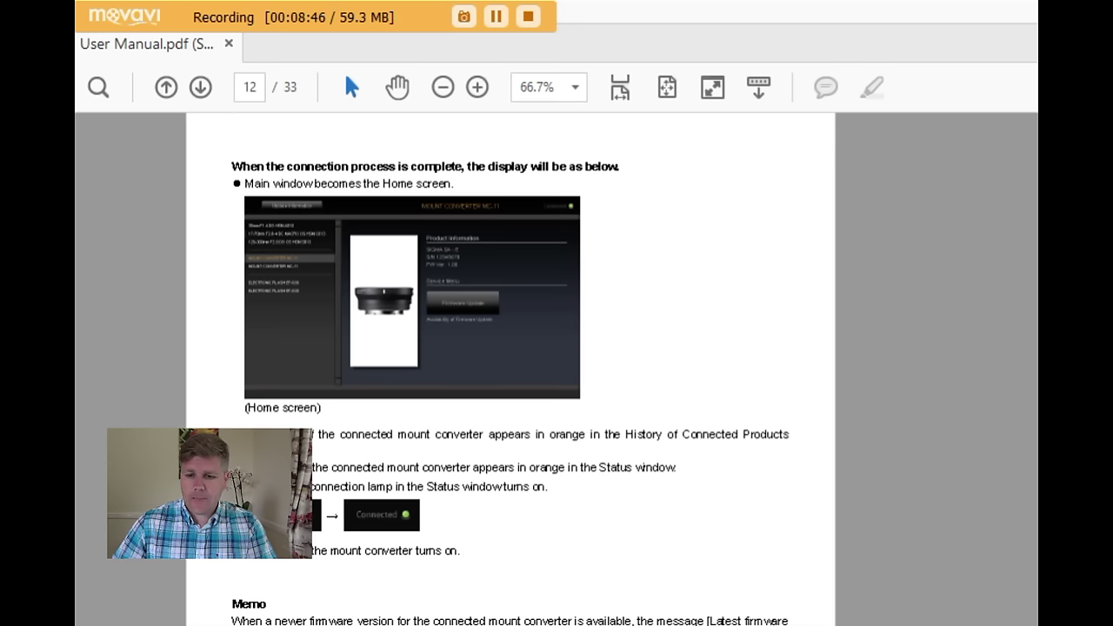
Switch from Acrobat Reader back to the 150-600mm lens's Customization Menu using Alt+Tab
key(alt+Tab)
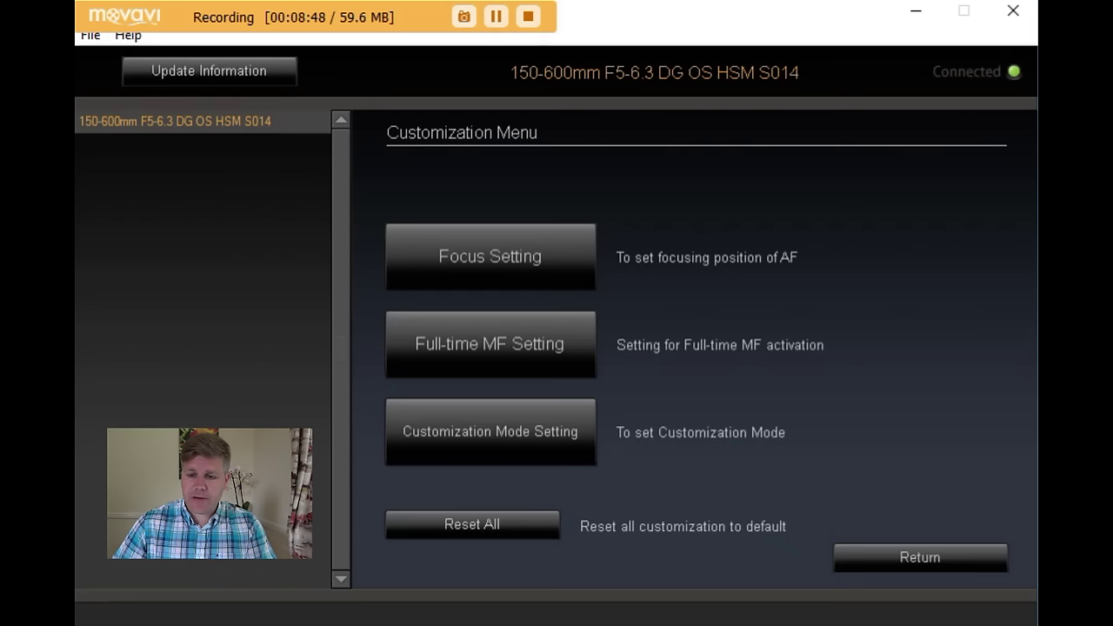